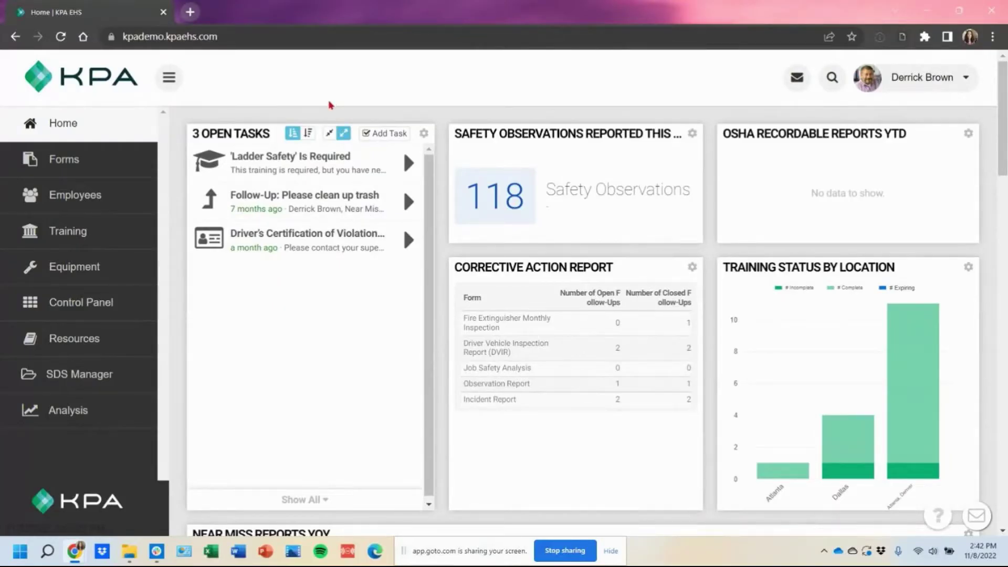
View the list of training types with their renewal periods and assignments.
{"action": "left_click", "coordinate": [57, 243]}
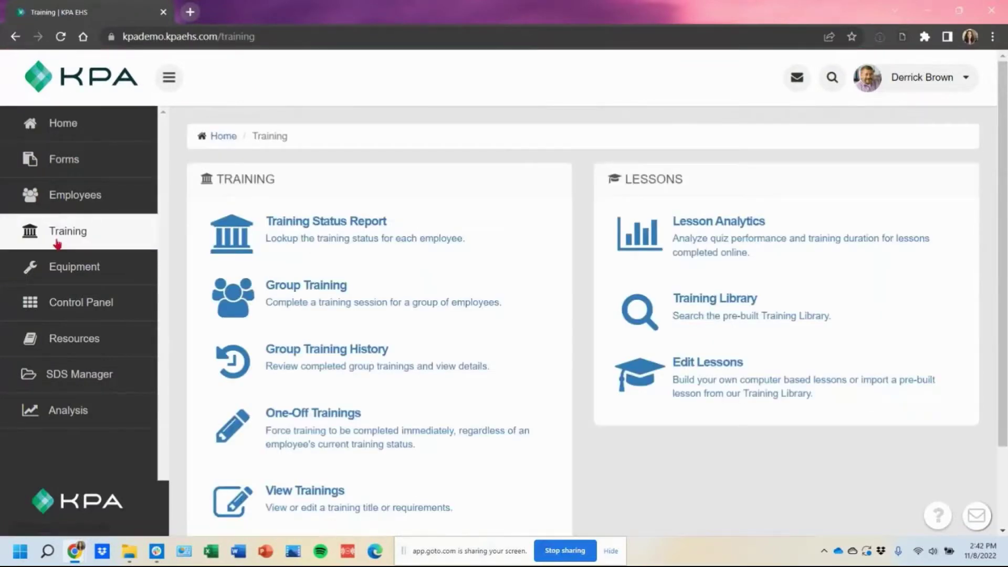
{"action": "scroll", "coordinate": [434, 414], "scroll_direction": "down", "scroll_amount": 2}
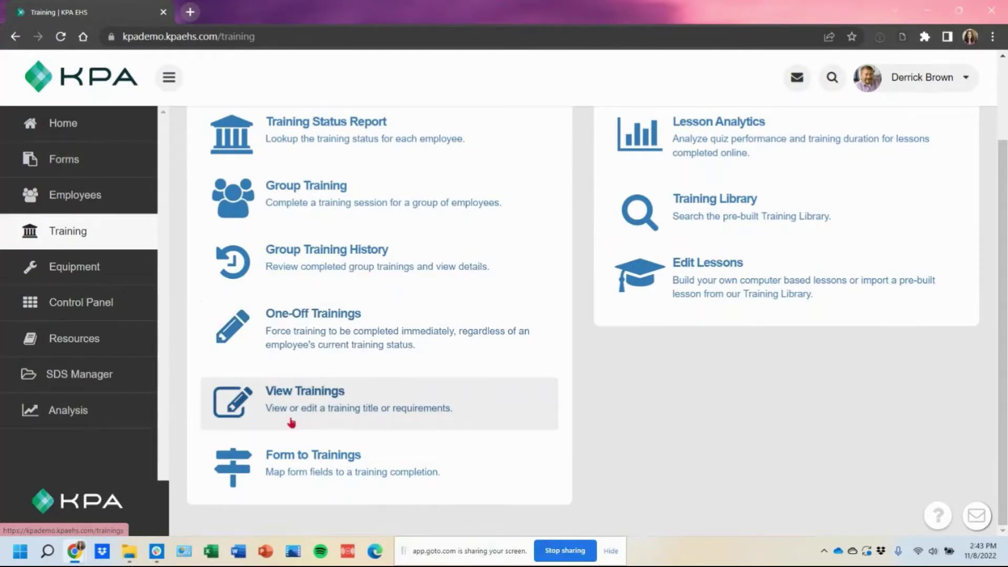
{"action": "left_click", "coordinate": [350, 419]}
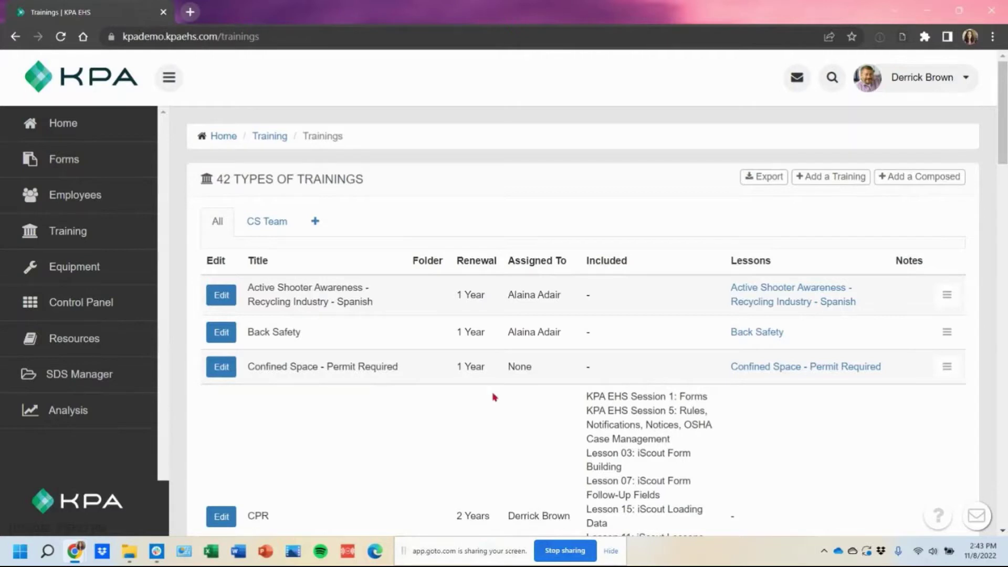
Start a new one-off training assignment and open its list of available trainings.
{"action": "left_click", "coordinate": [98, 229]}
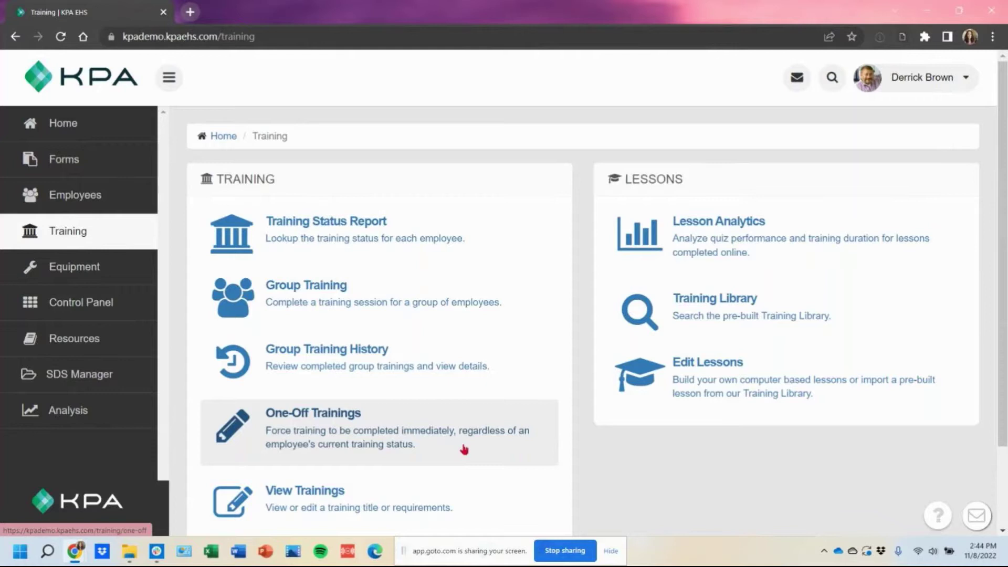
{"action": "left_click", "coordinate": [463, 449]}
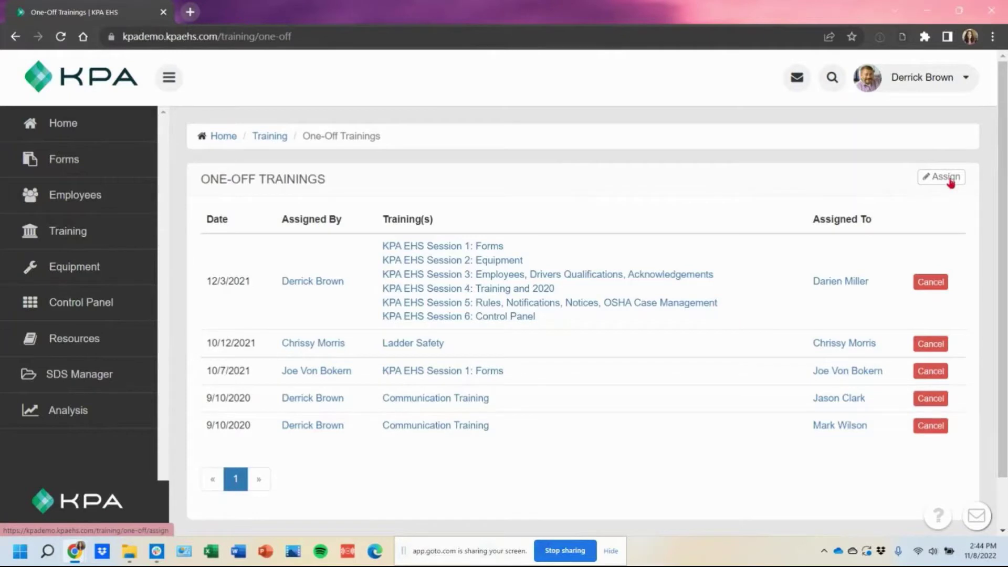
{"action": "left_click", "coordinate": [947, 177]}
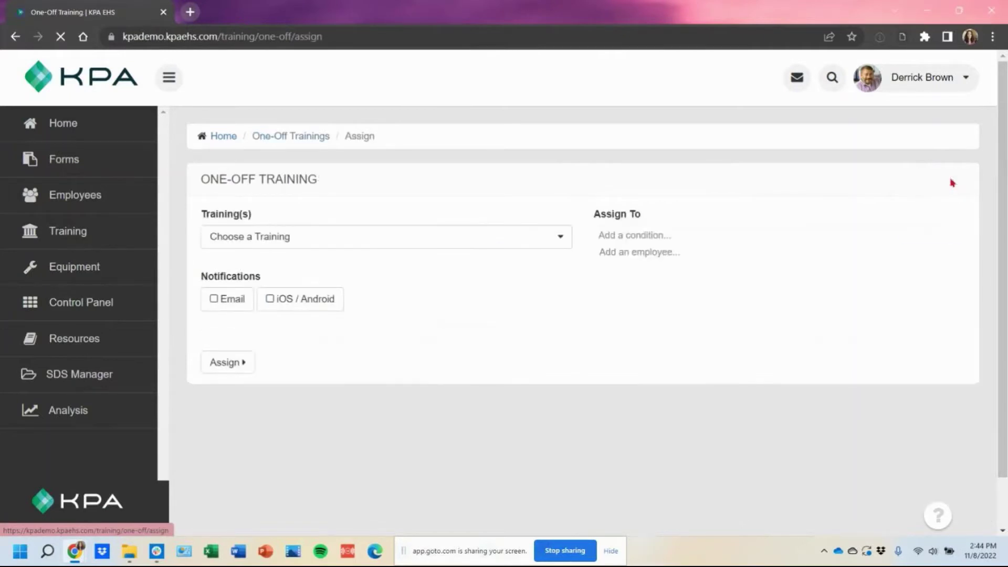
{"action": "left_click", "coordinate": [497, 247]}
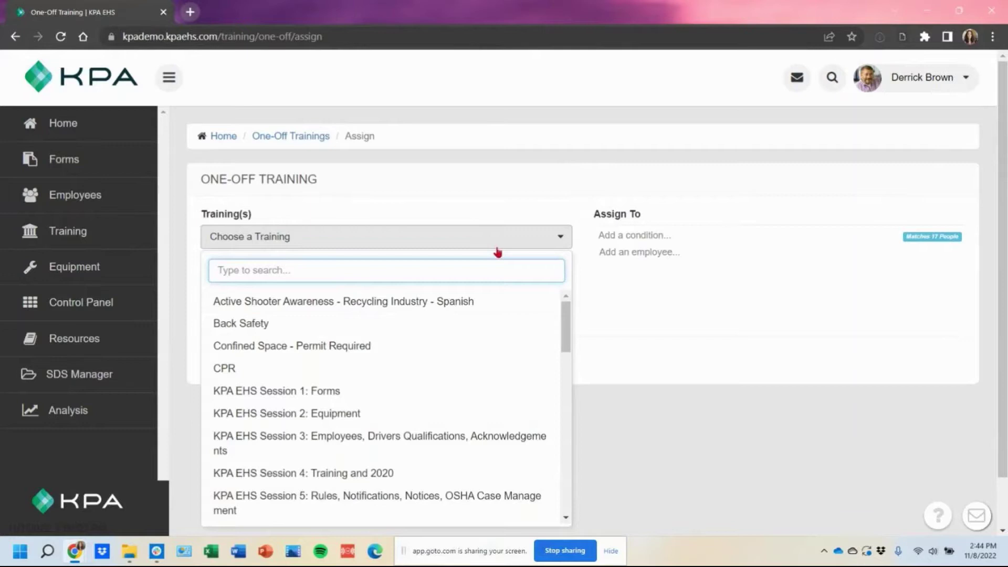
{"action": "type", "text": "ppe"}
{"action": "key", "text": "BackSpace"}
{"action": "key", "text": "BackSpace"}
{"action": "key", "text": "BackSpace"}
{"action": "type", "text": "per"}
{"action": "key", "text": "BackSpace"}
{"action": "key", "text": "BackSpace"}
{"action": "key", "text": "BackSpace"}
Choose Back Safety and Confined Space - Permit Required as the trainings for the one-off assignment.
{"action": "left_click", "coordinate": [427, 329]}
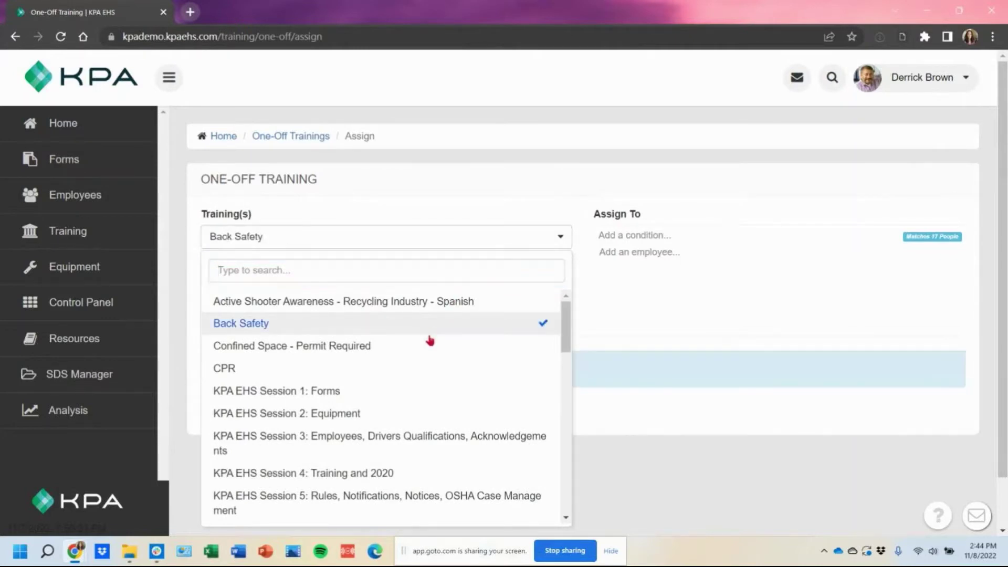
{"action": "left_click", "coordinate": [430, 344]}
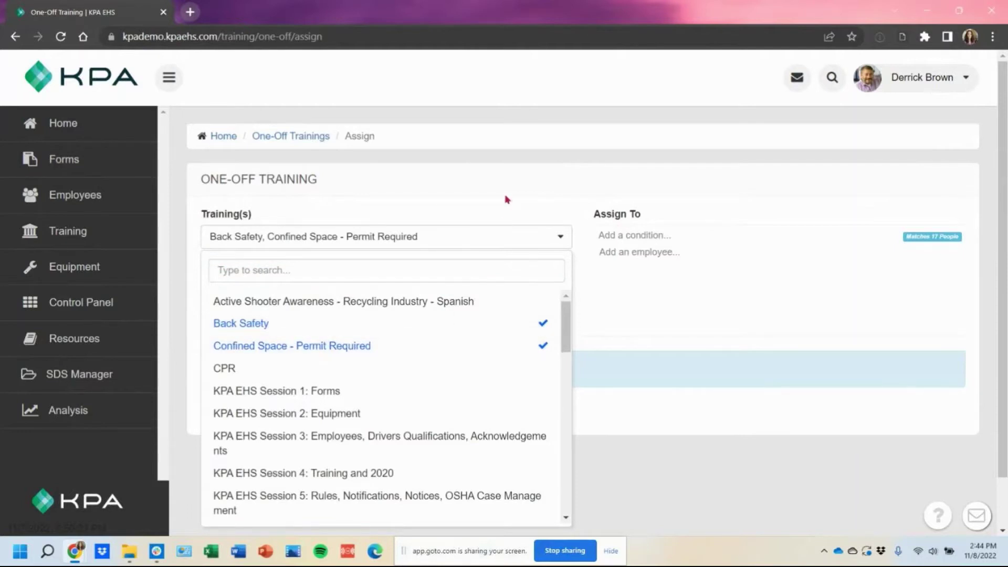
{"action": "left_click", "coordinate": [438, 158]}
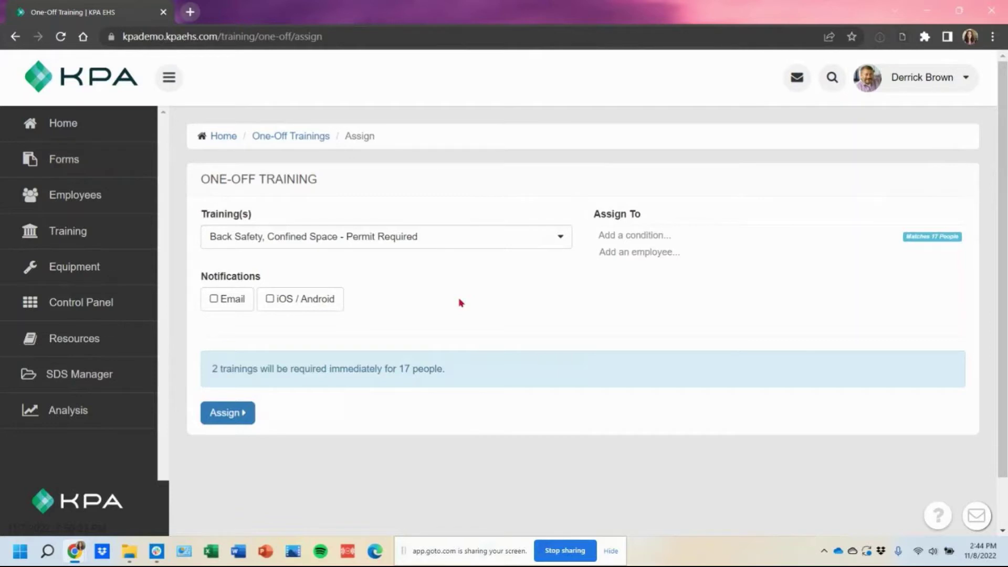
Add the signed-in employee as the individual assignee of the one-off trainings.
{"action": "left_click", "coordinate": [724, 258]}
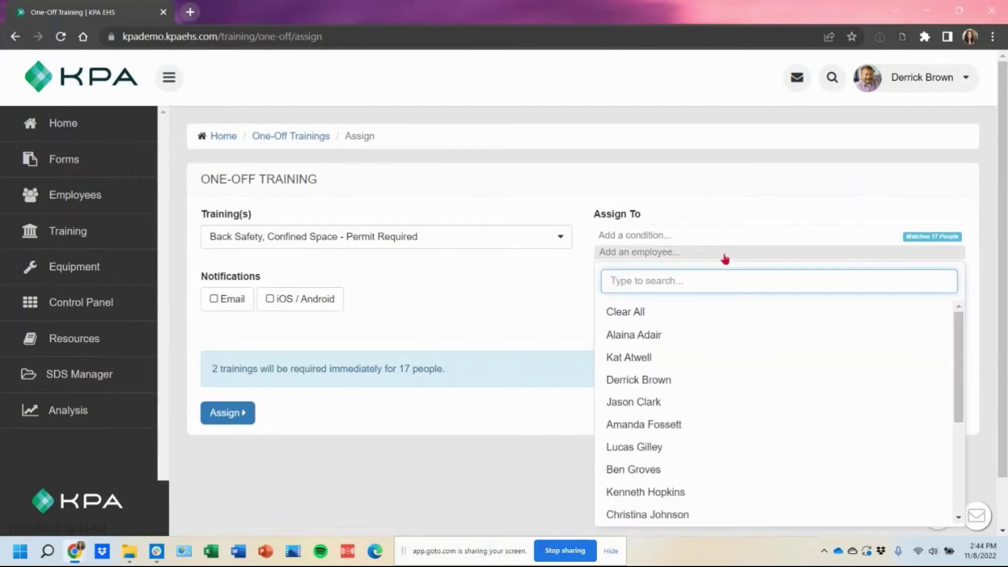
{"action": "left_click", "coordinate": [511, 334]}
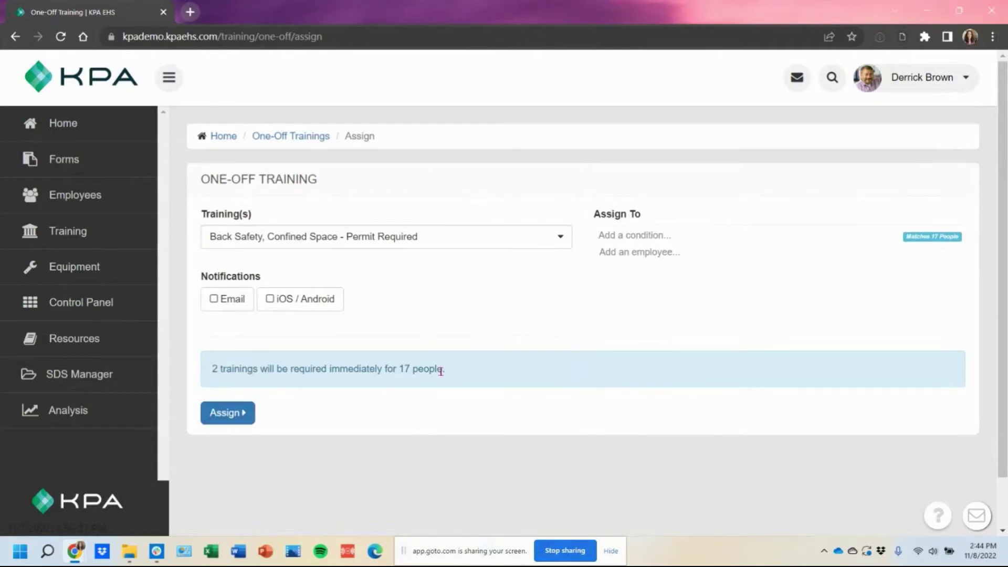
{"action": "left_click_drag", "start_coordinate": [446, 370], "coordinate": [393, 371]}
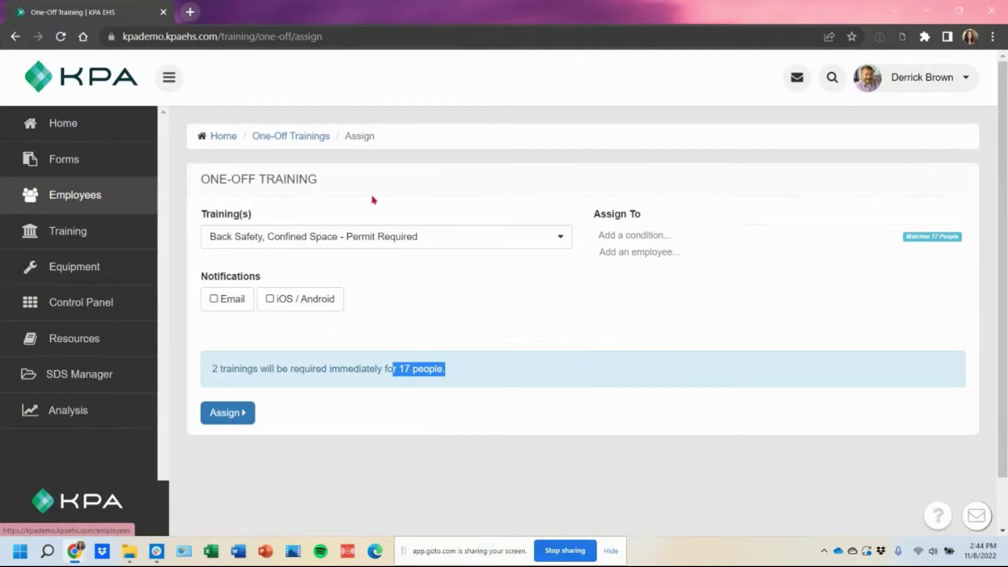
{"action": "left_click", "coordinate": [661, 255]}
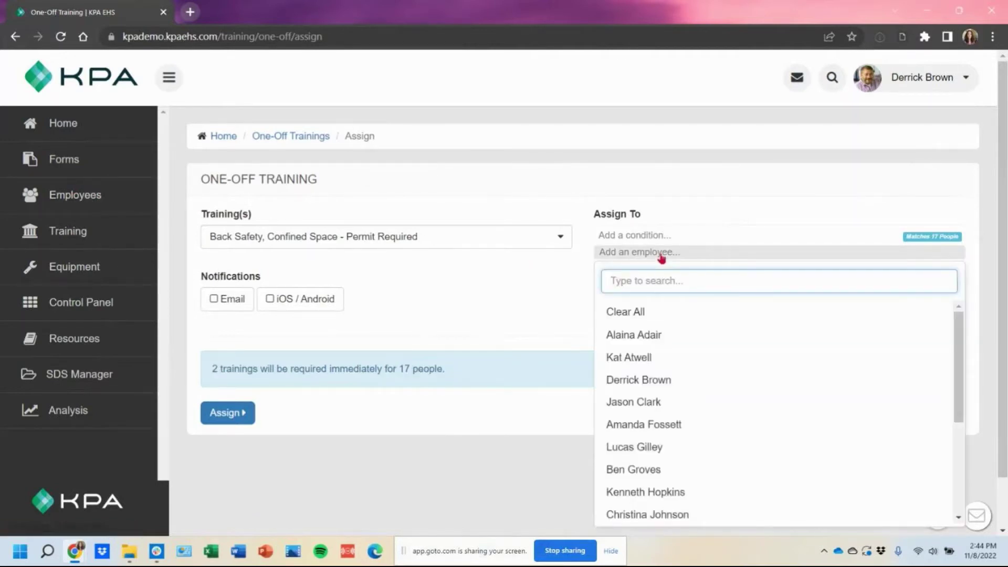
{"action": "left_click", "coordinate": [697, 375]}
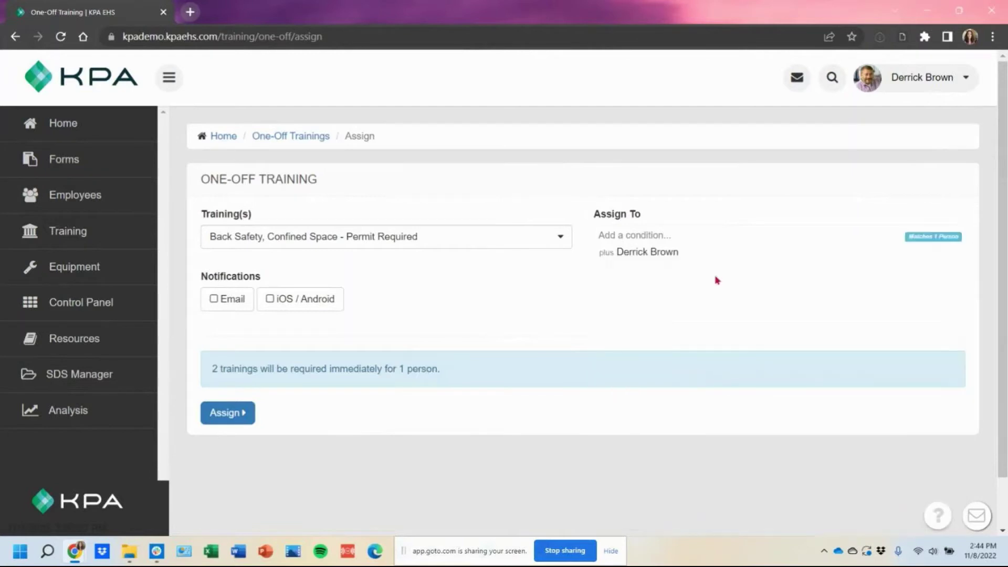
Try an assignment condition of Employee's Building is North Building and remove it again.
{"action": "triple_click", "coordinate": [643, 236]}
{"action": "left_click", "coordinate": [669, 237]}
{"action": "left_click", "coordinate": [685, 277]}
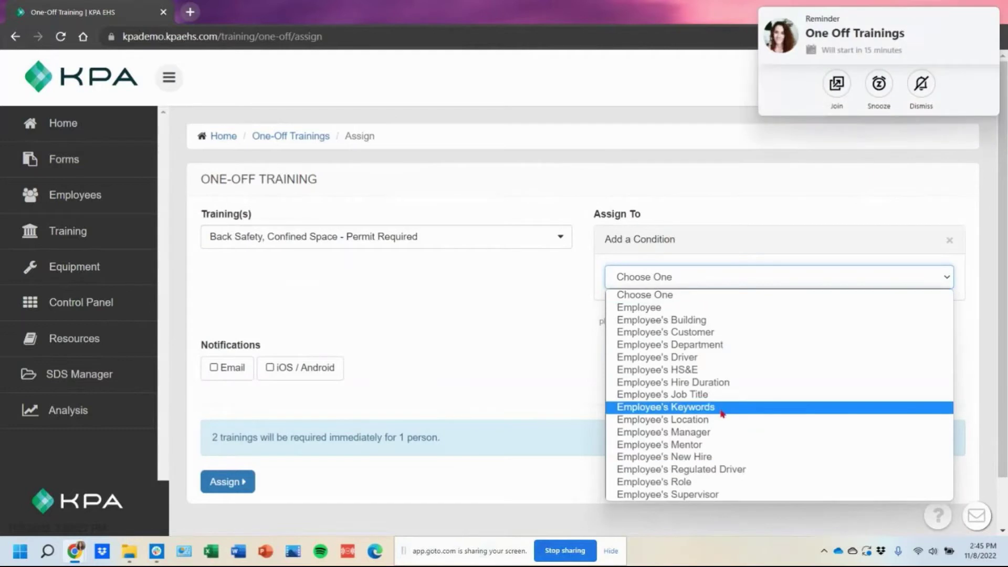
{"action": "left_click", "coordinate": [724, 321]}
{"action": "left_click", "coordinate": [704, 300]}
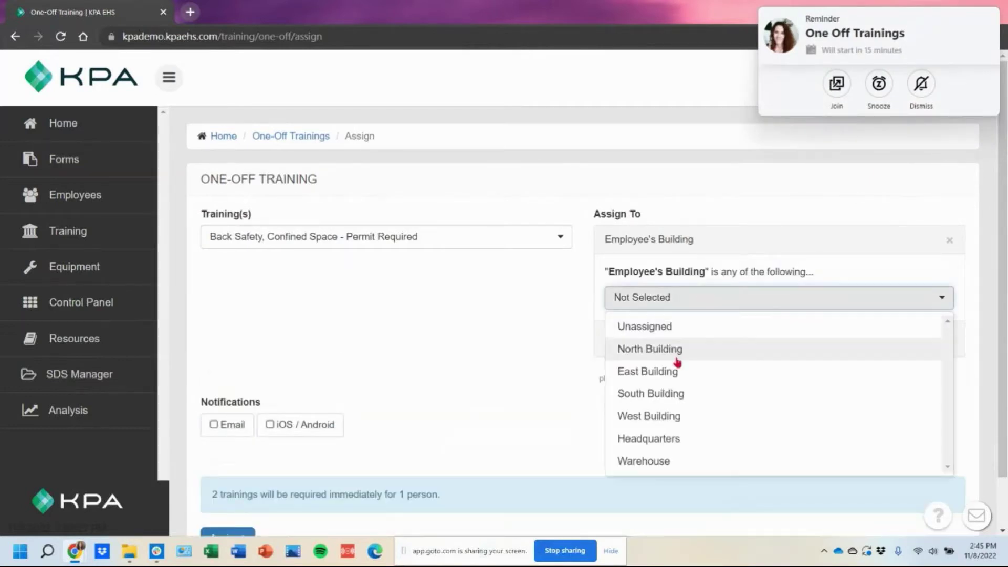
{"action": "left_click", "coordinate": [681, 351]}
{"action": "left_click", "coordinate": [644, 349]}
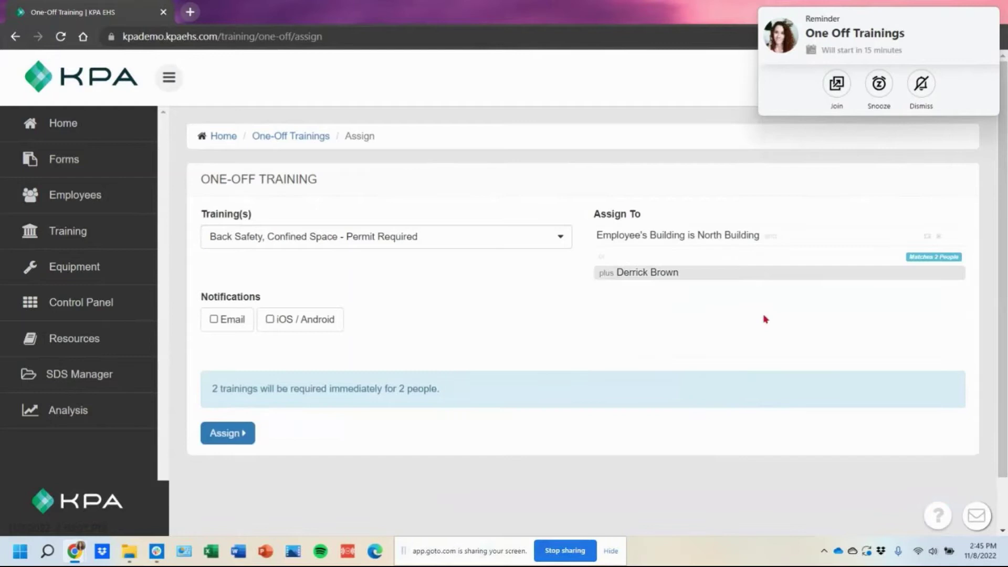
{"action": "left_click", "coordinate": [914, 99]}
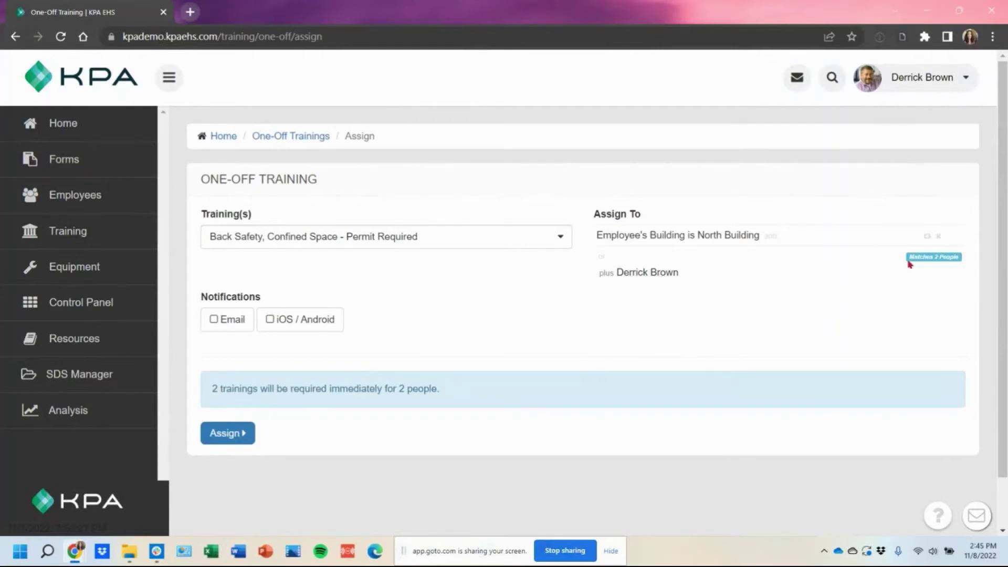
{"action": "left_click", "coordinate": [939, 236]}
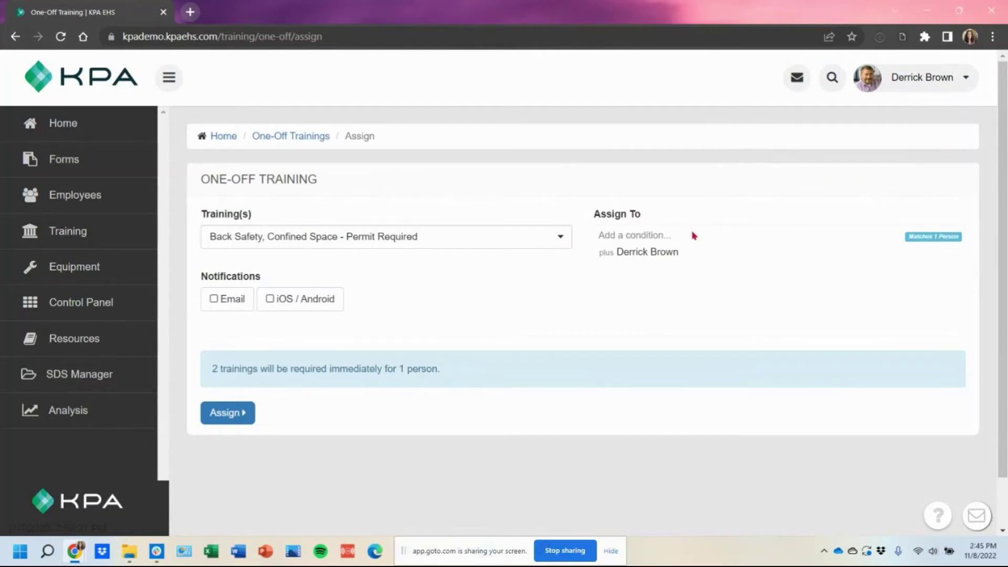
Assign the one-off trainings and check the open tasks on the home dashboard.
{"action": "left_click", "coordinate": [219, 414]}
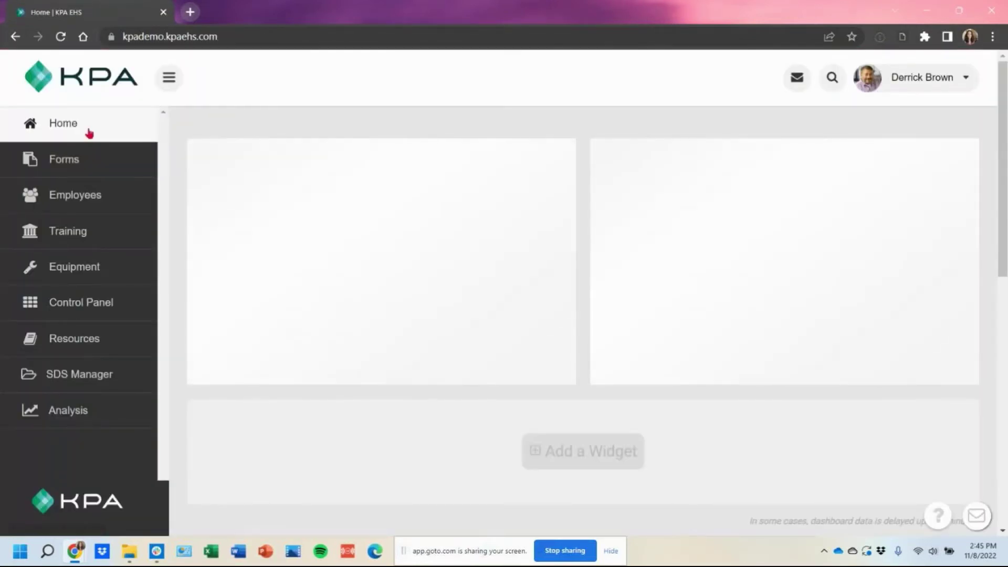
{"action": "left_click", "coordinate": [287, 194]}
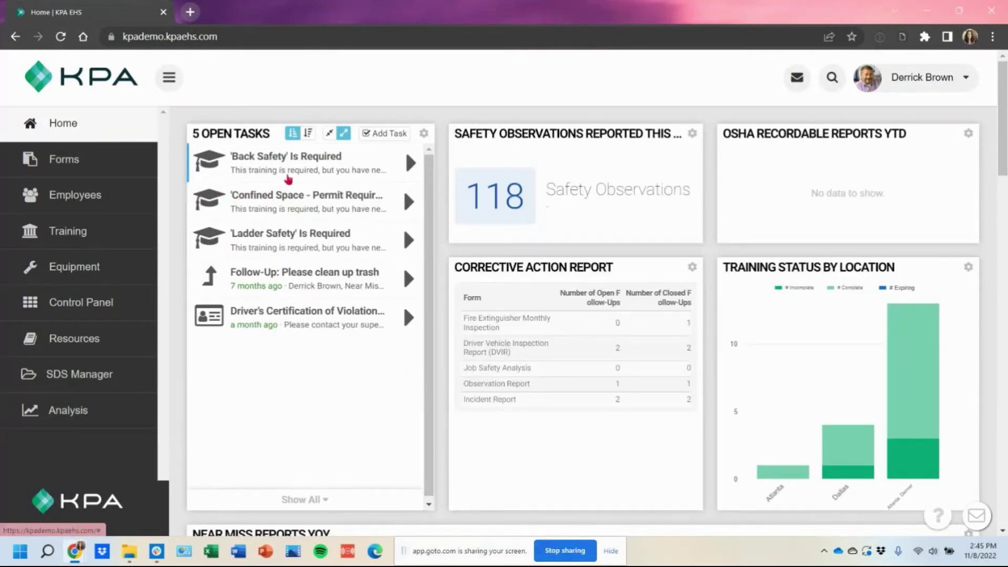
Open the signed-in employee's full training record from their profile.
{"action": "left_click", "coordinate": [903, 86]}
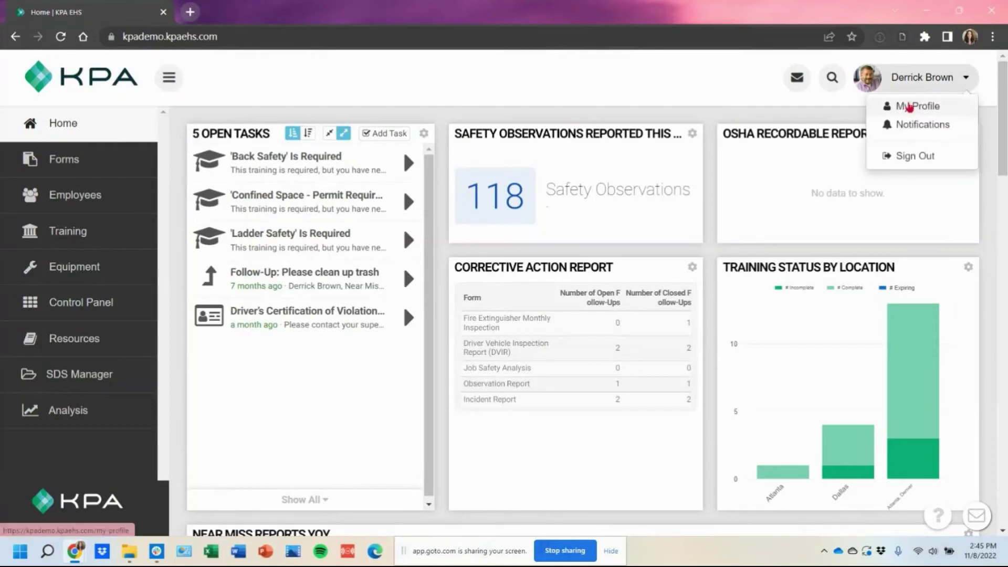
{"action": "left_click", "coordinate": [909, 108]}
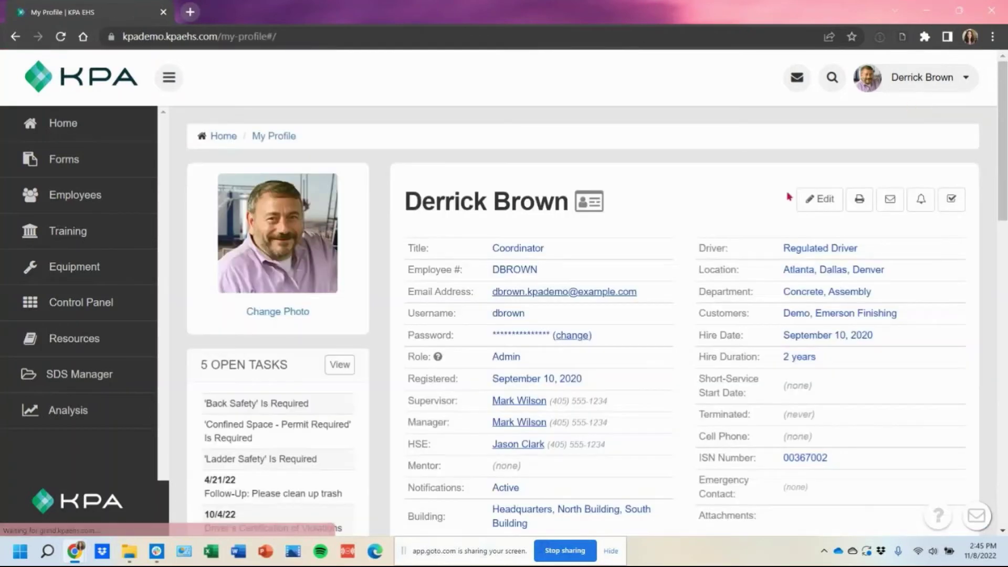
{"action": "scroll", "coordinate": [782, 212], "scroll_direction": "down", "scroll_amount": 4}
{"action": "left_click", "coordinate": [942, 369]}
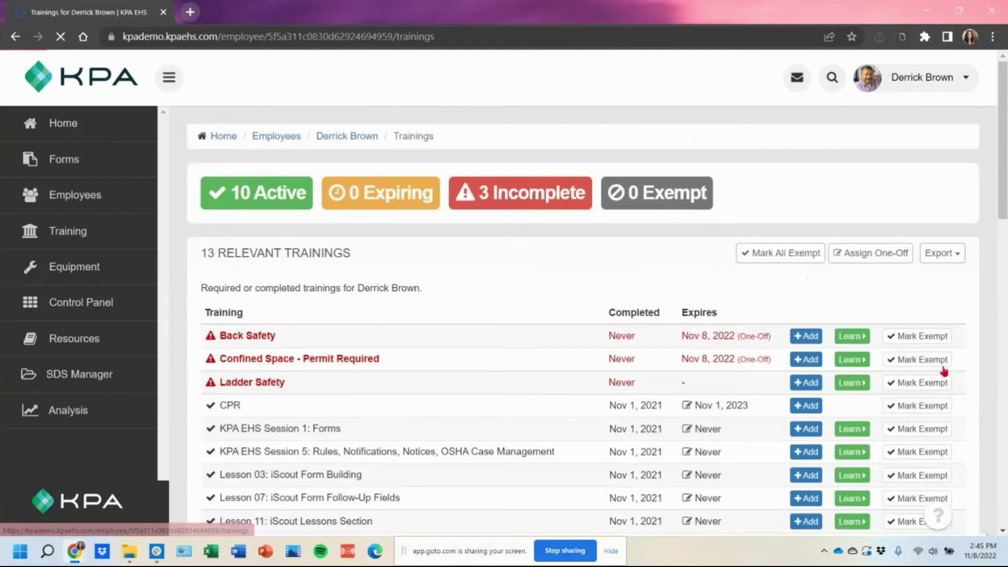
Record a Back Safety completion dated 11/06/2022 for the employee and save it.
{"action": "left_click", "coordinate": [802, 337]}
{"action": "left_click", "coordinate": [424, 167]}
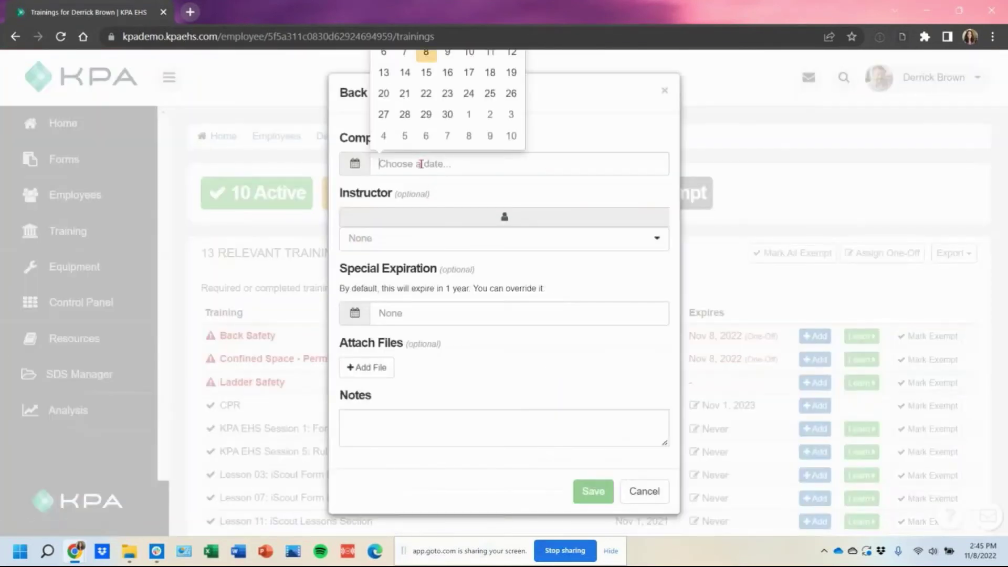
{"action": "left_click", "coordinate": [383, 53]}
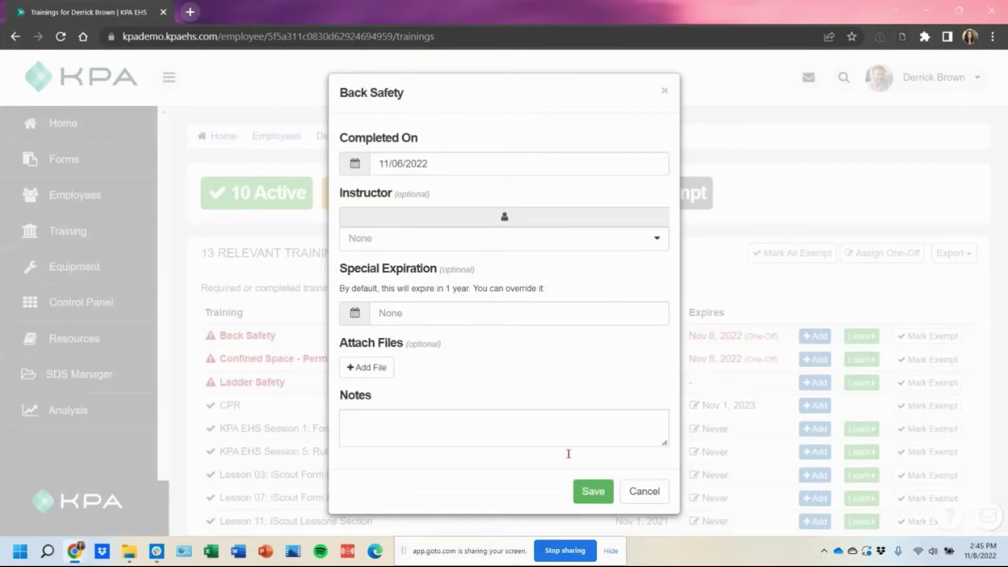
{"action": "left_click", "coordinate": [594, 492]}
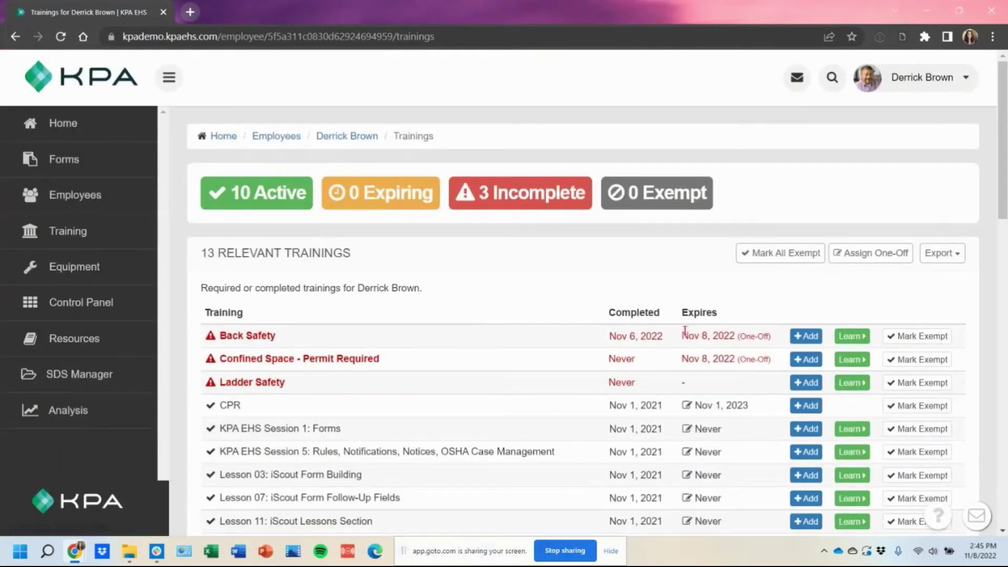
Compare Back Safety's completion date with its one-off expiration date in the training list.
{"action": "left_click_drag", "start_coordinate": [682, 336], "coordinate": [738, 338]}
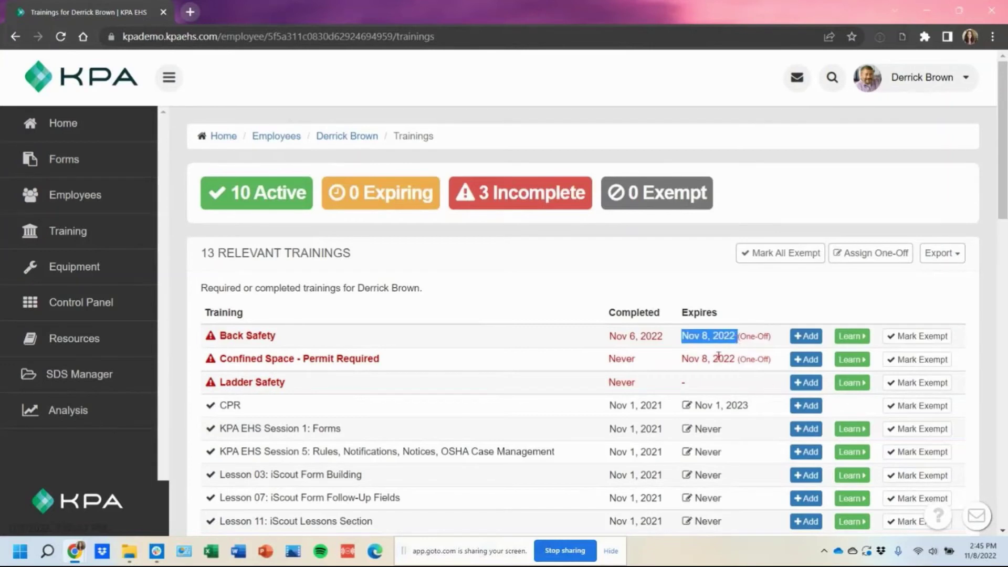
{"action": "left_click", "coordinate": [705, 347]}
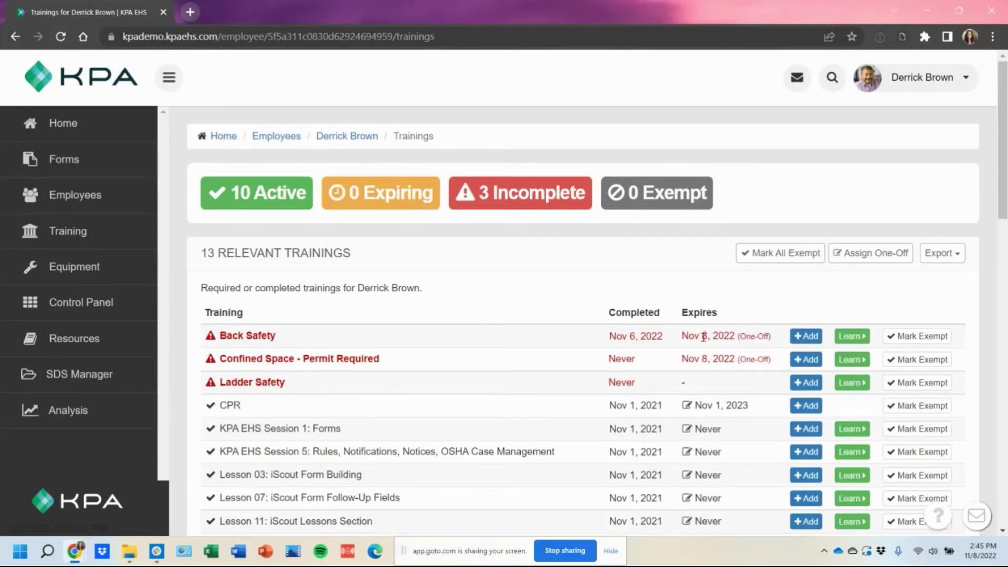
{"action": "triple_click", "coordinate": [630, 338]}
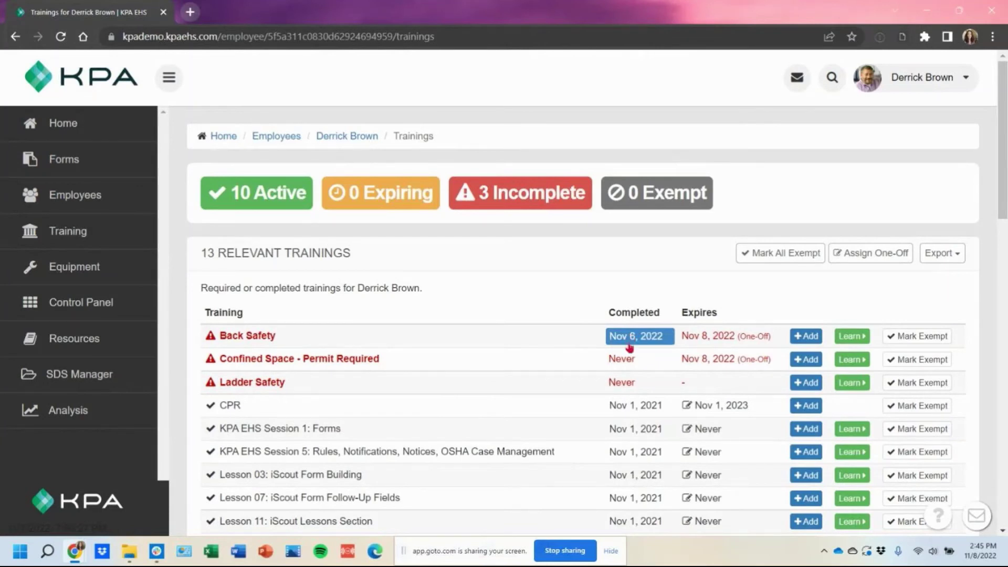
{"action": "left_click", "coordinate": [659, 352]}
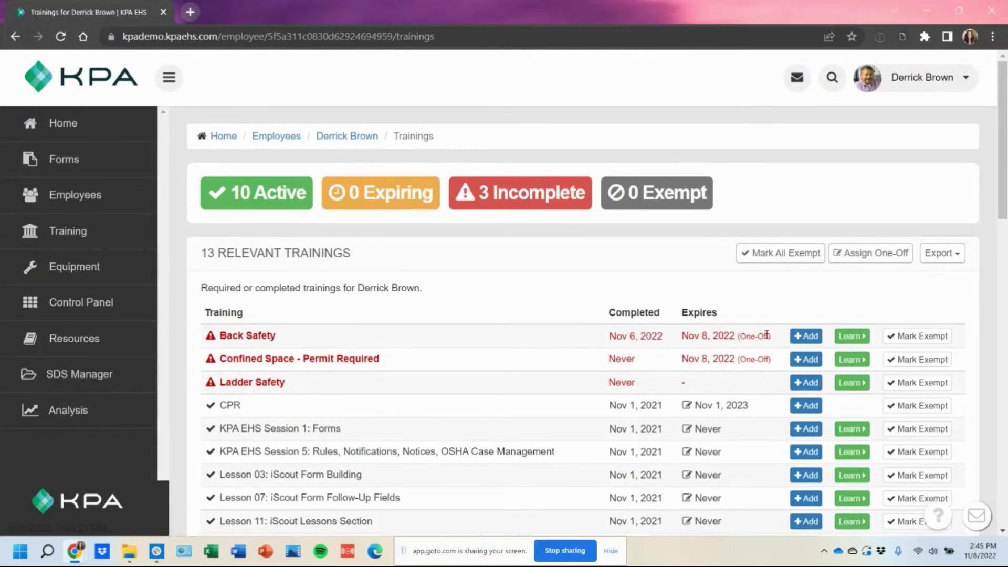
{"action": "left_click_drag", "start_coordinate": [770, 338], "coordinate": [741, 345]}
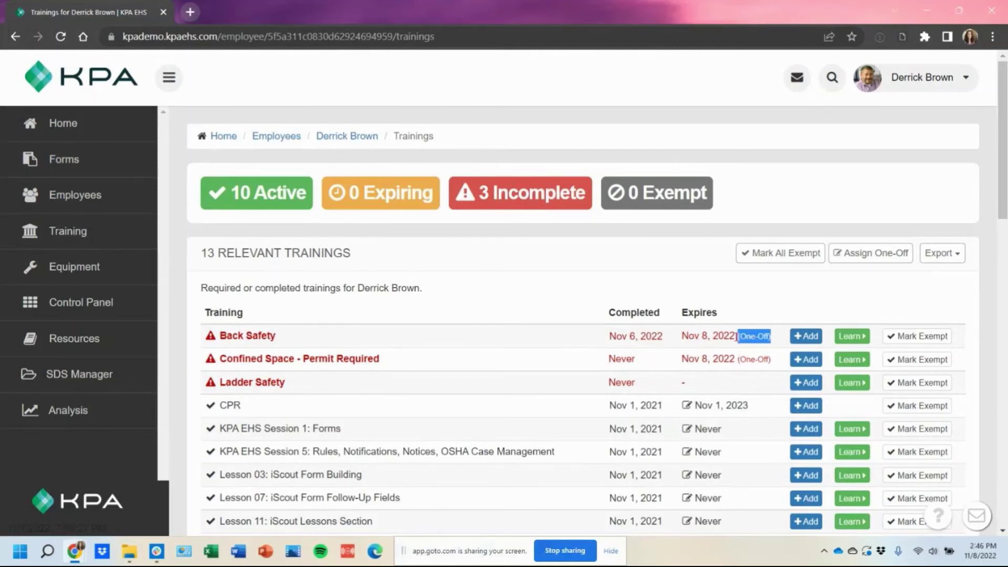
Record another Back Safety completion dated 11/08/2022, save it, and check the one-off marker on Confined Space - Permit Required.
{"action": "left_click", "coordinate": [802, 339]}
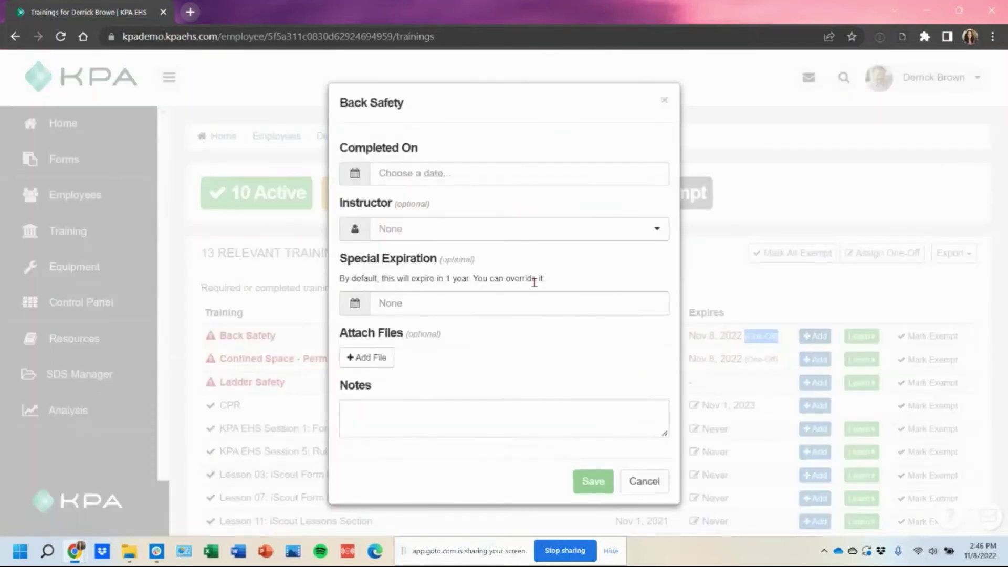
{"action": "left_click", "coordinate": [458, 174]}
{"action": "left_click", "coordinate": [425, 61]}
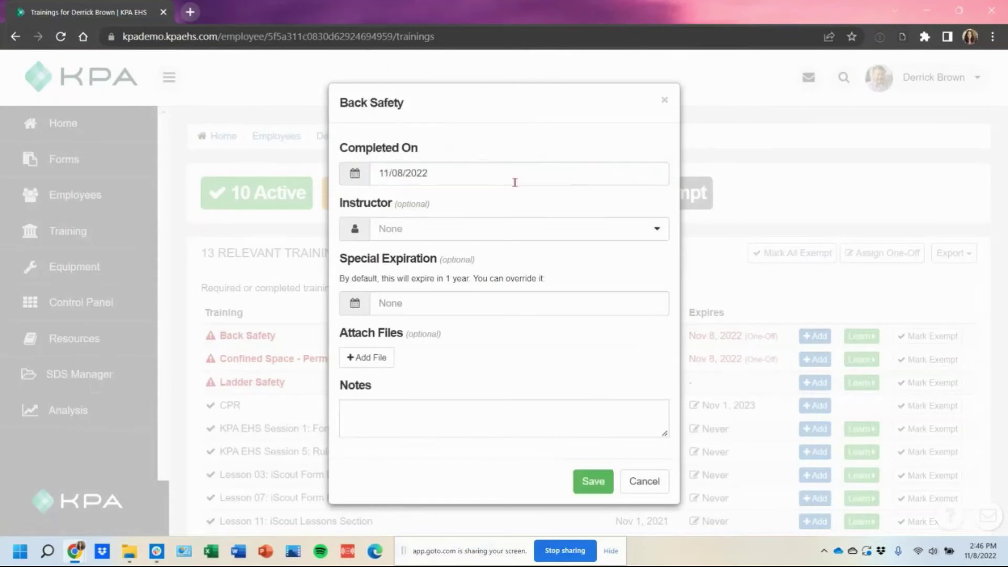
{"action": "left_click", "coordinate": [609, 472]}
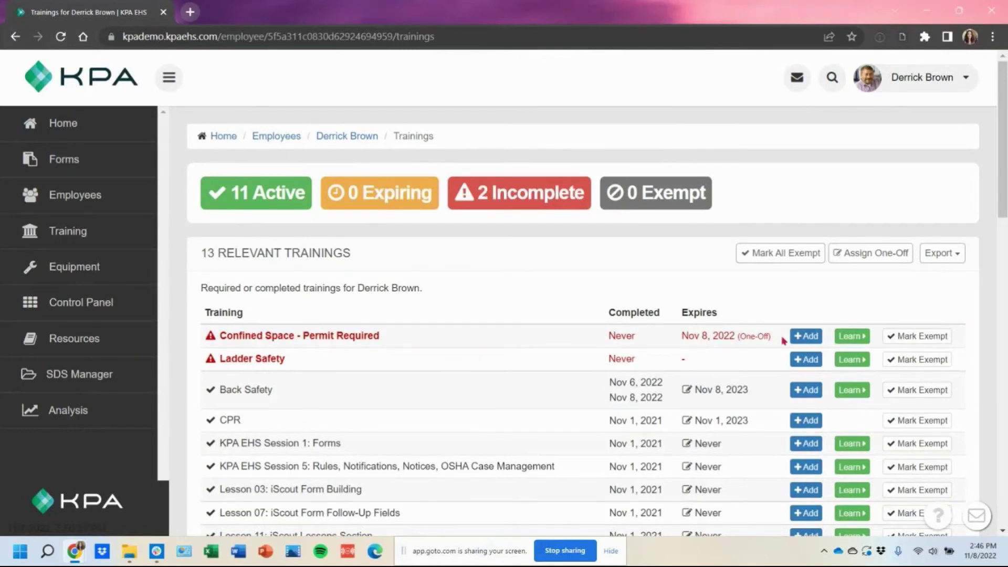
{"action": "left_click_drag", "start_coordinate": [776, 337], "coordinate": [736, 348]}
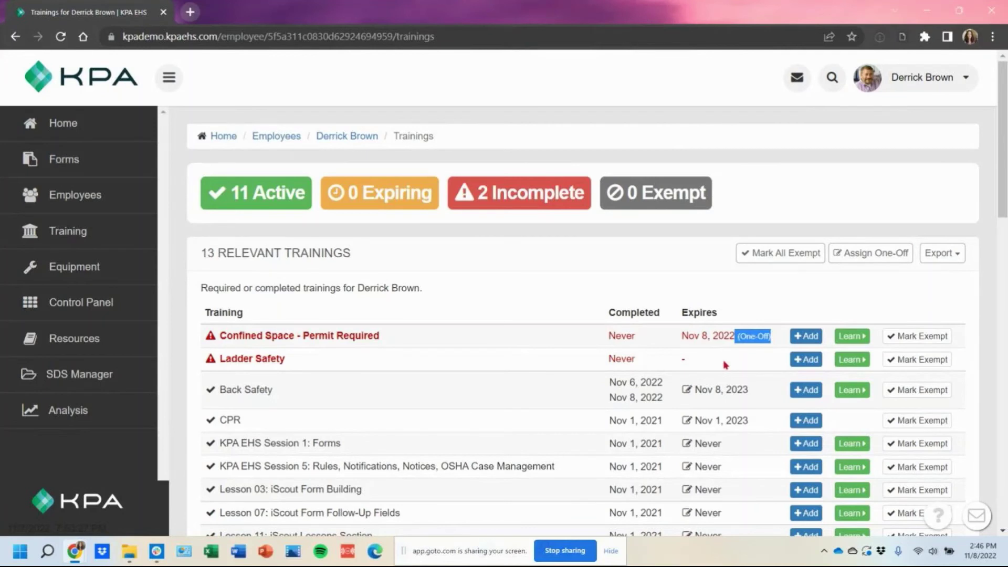